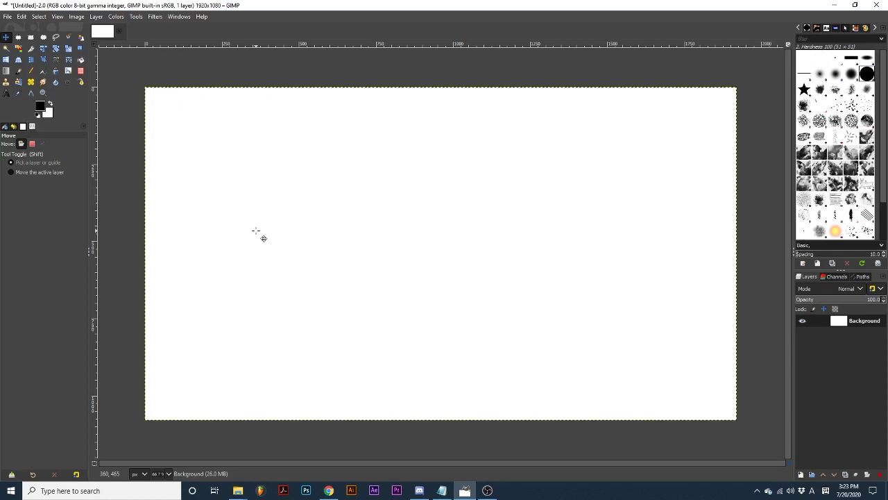
- Switch to the Text tool, with Segoe UI Heavy at 270 px preset in its options
left_click(7, 93)
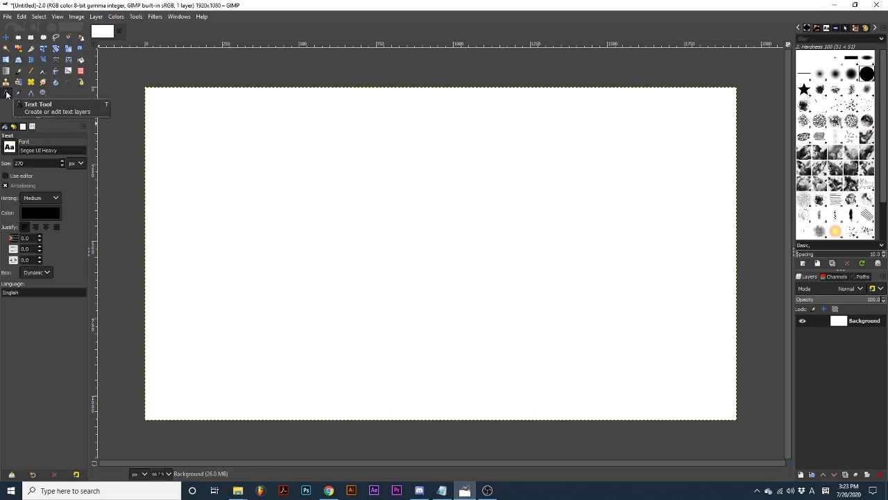
left_click(47, 213)
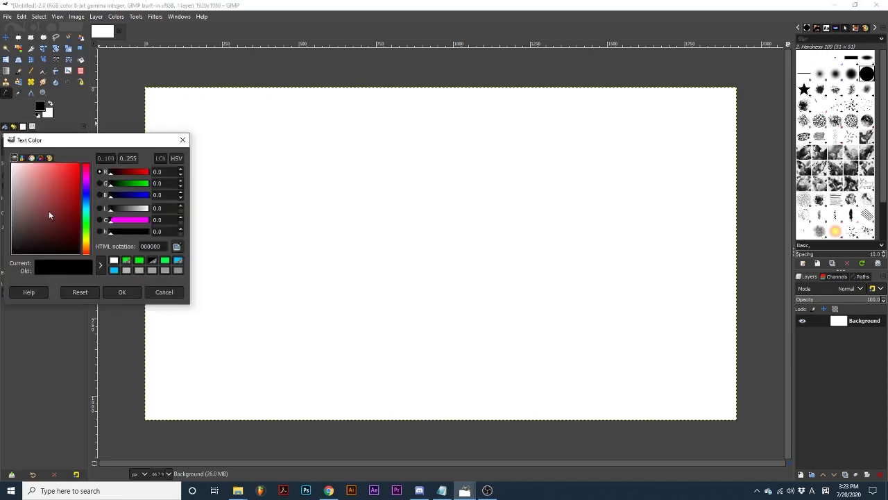
left_click(124, 292)
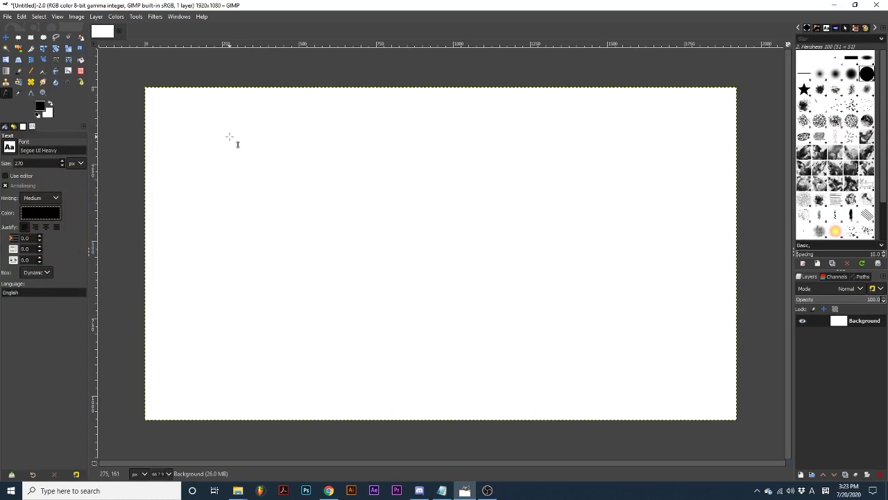
left_click(284, 185)
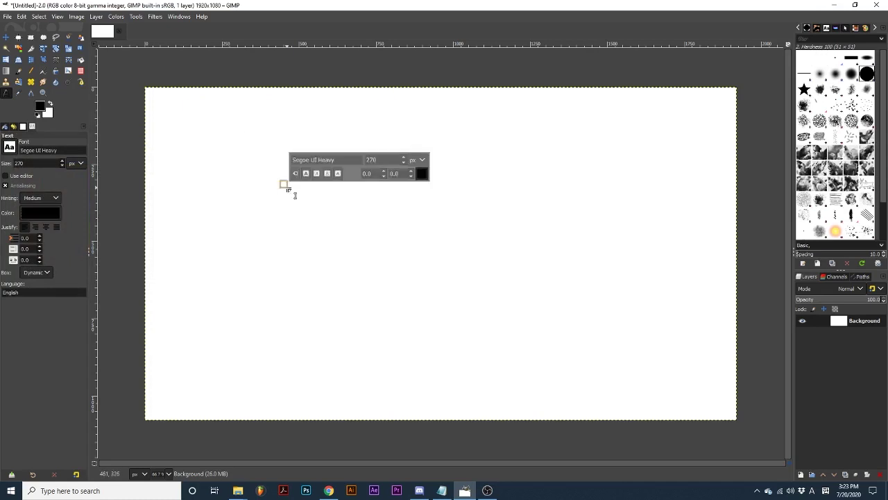
type("test")
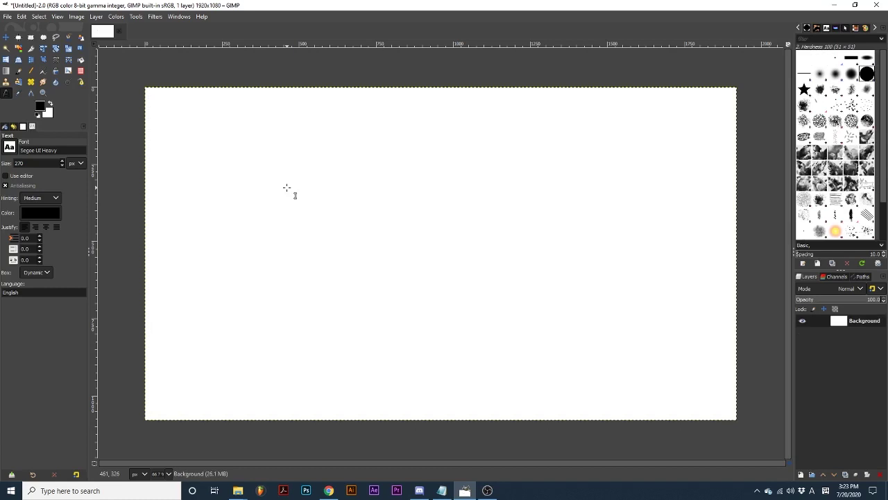
- Draw a text box, type 'test' in Segoe UI Heavy 270 px, and stretch the box wider and taller
left_click_drag(258, 156, 510, 319)
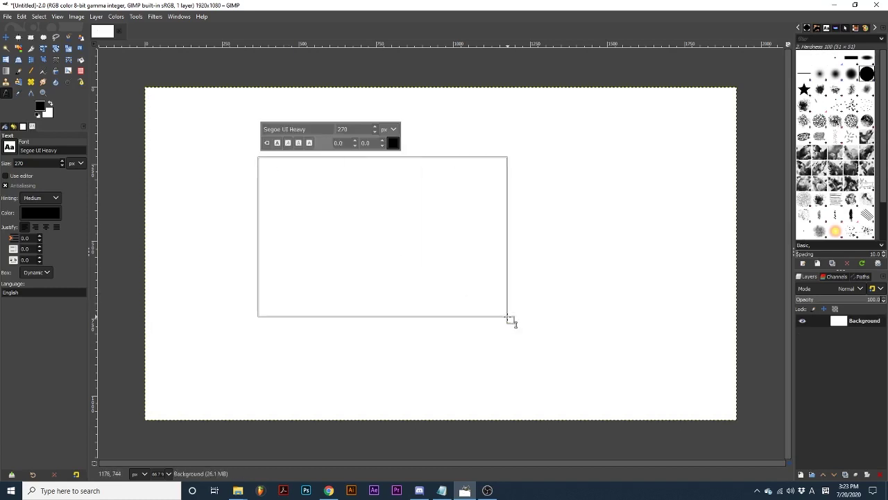
type("test")
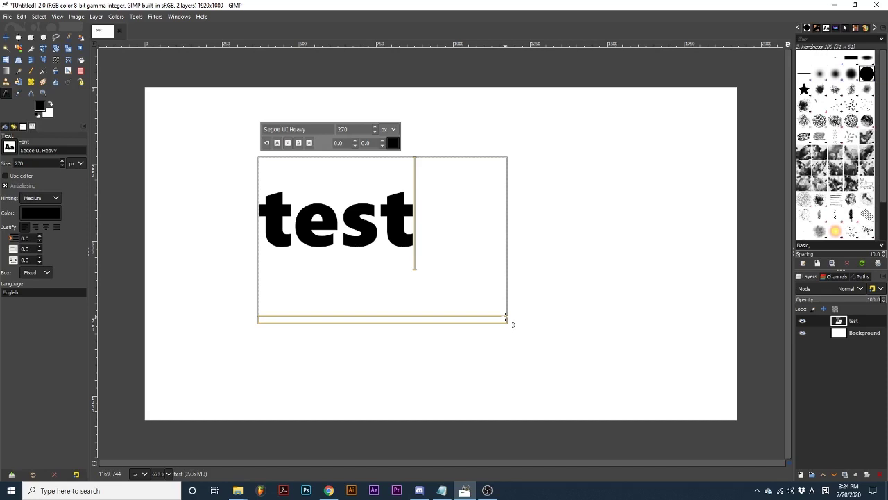
left_click_drag(520, 325, 615, 292)
left_click_drag(460, 292, 457, 337)
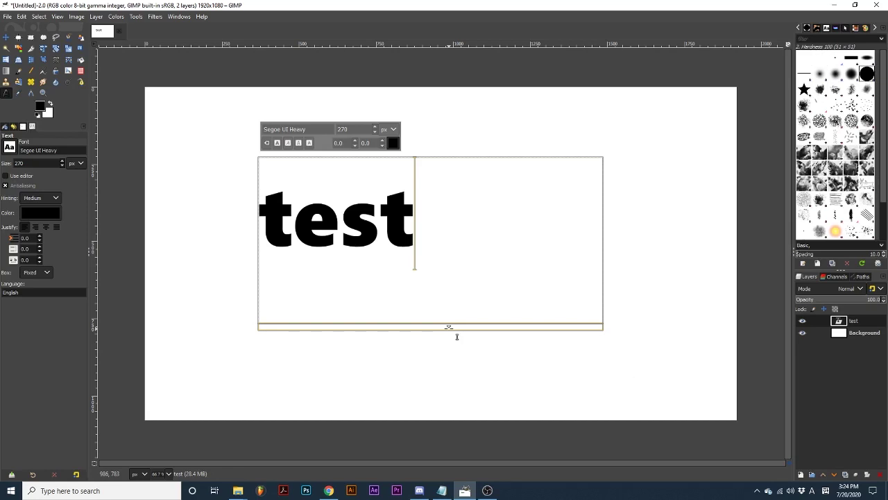
left_click_drag(457, 336, 457, 337)
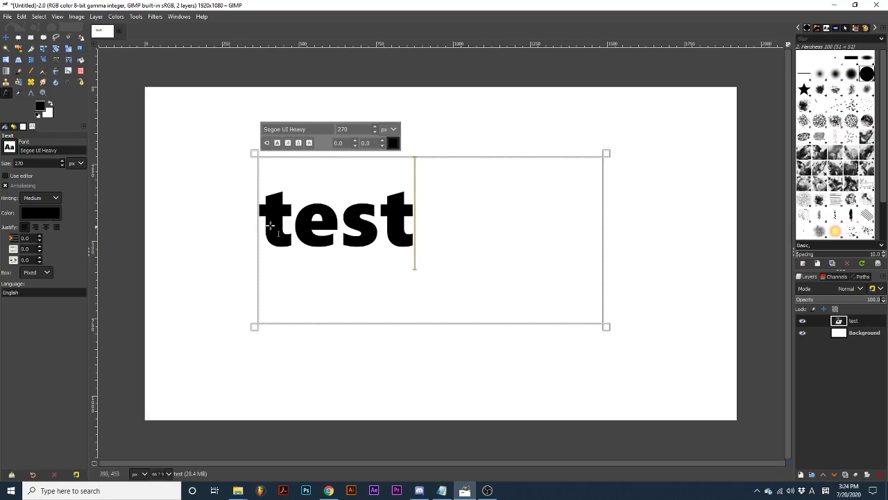
- Change the font of the test text to Segoe UI Semi-Bold
left_click(343, 219)
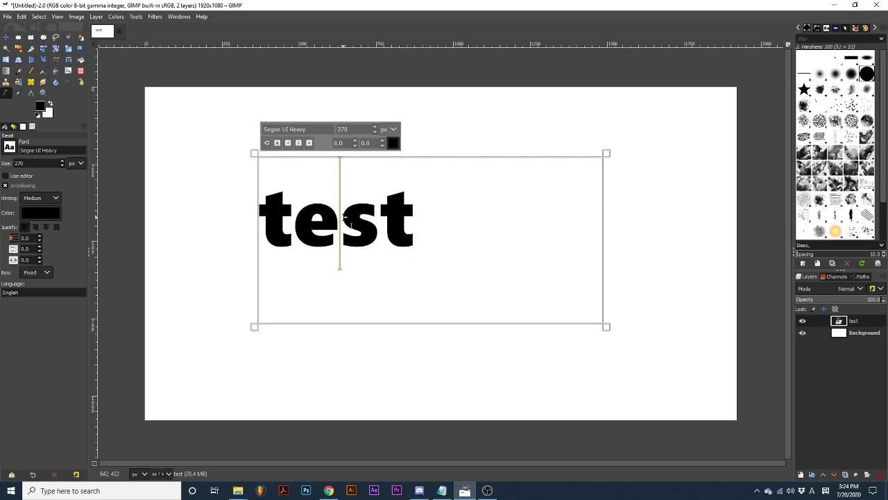
left_click(8, 147)
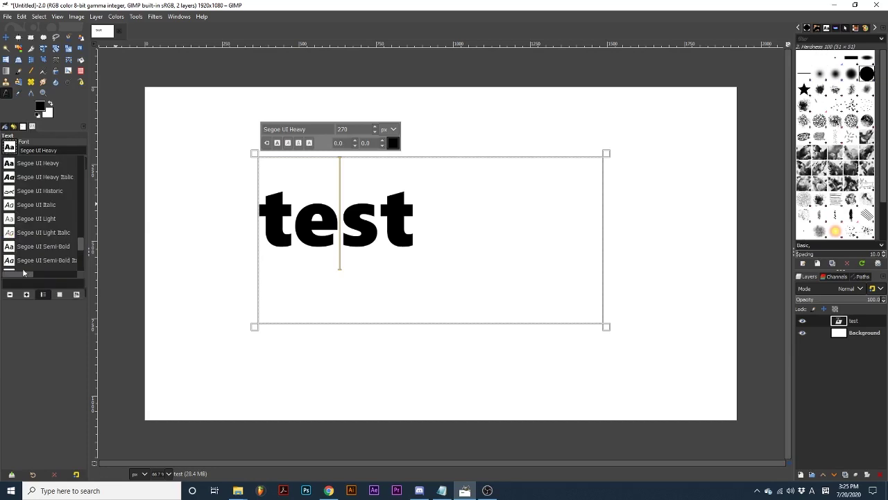
left_click(13, 247)
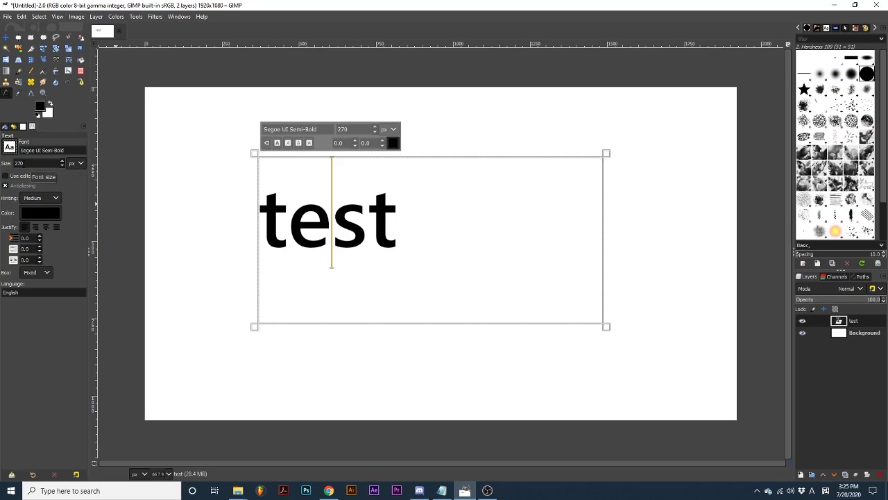
- Set the font size to 300 px
left_click(62, 161)
left_click(62, 161)
left_click(61, 161)
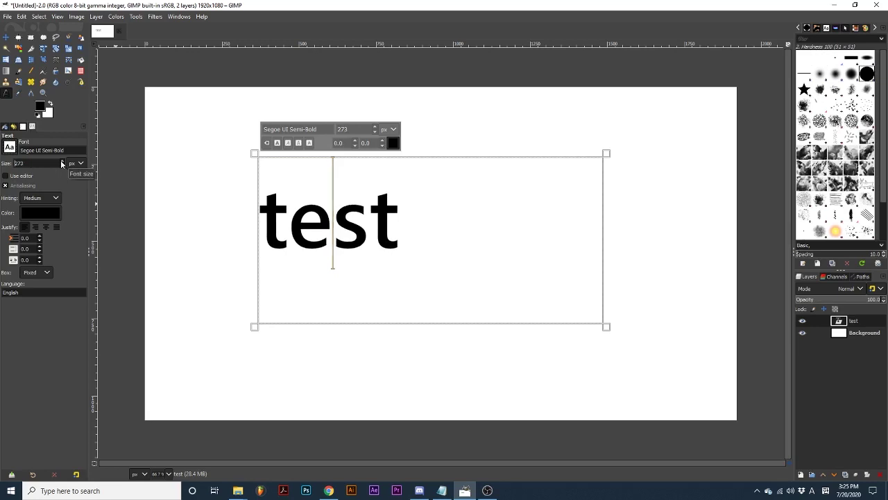
left_click_drag(31, 163, 6, 167)
type("300")
key("Return")
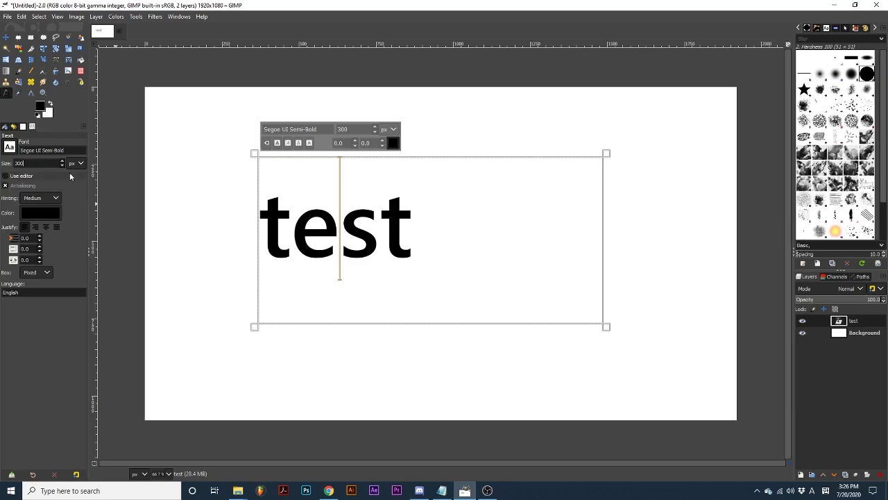
scroll(269, 222, "up", 3)
scroll(295, 236, "up", 2)
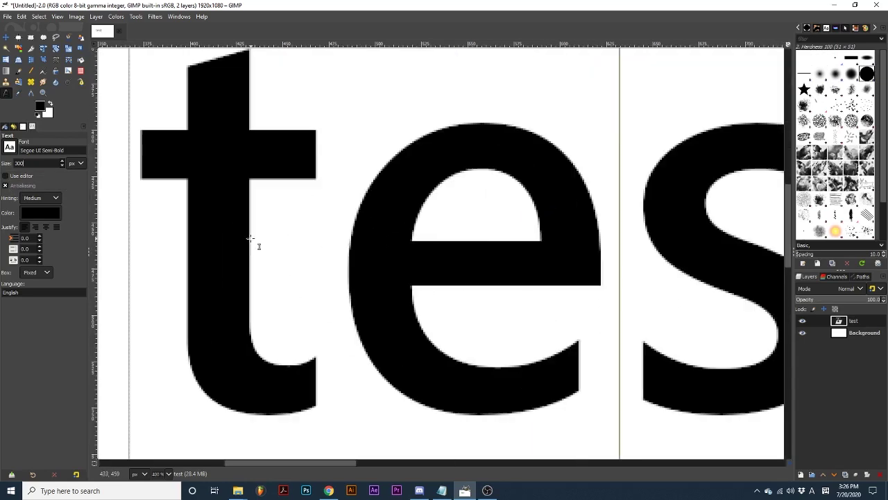
left_click(5, 186)
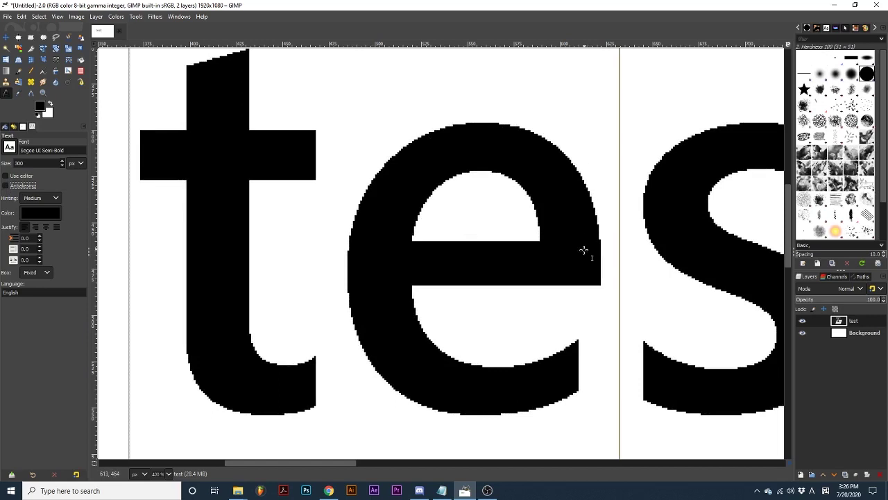
left_click(5, 186)
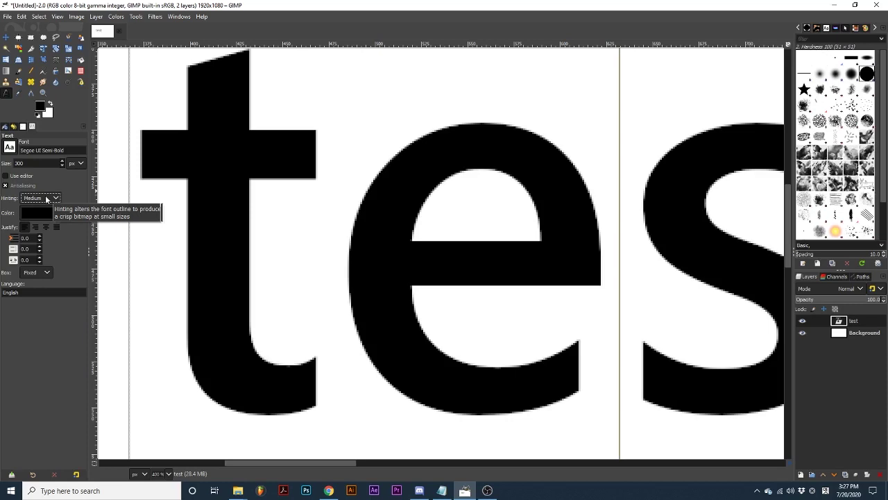
left_click(45, 196)
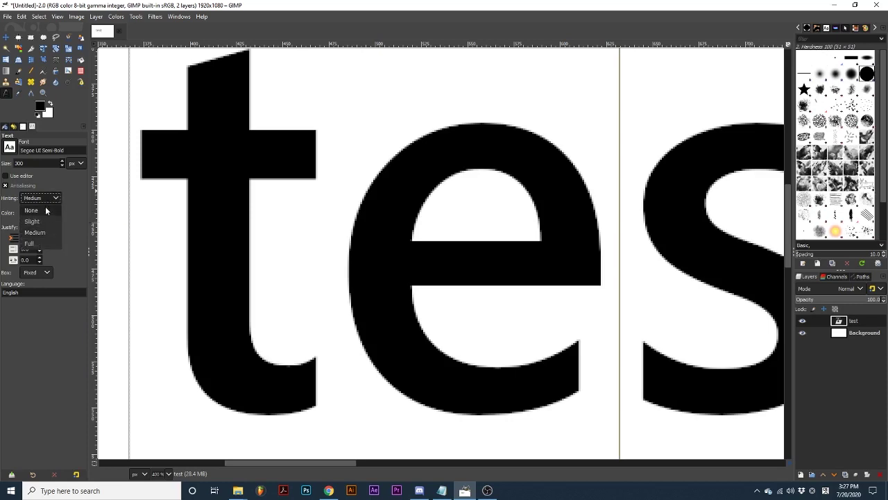
left_click(45, 207)
left_click(46, 200)
left_click(40, 219)
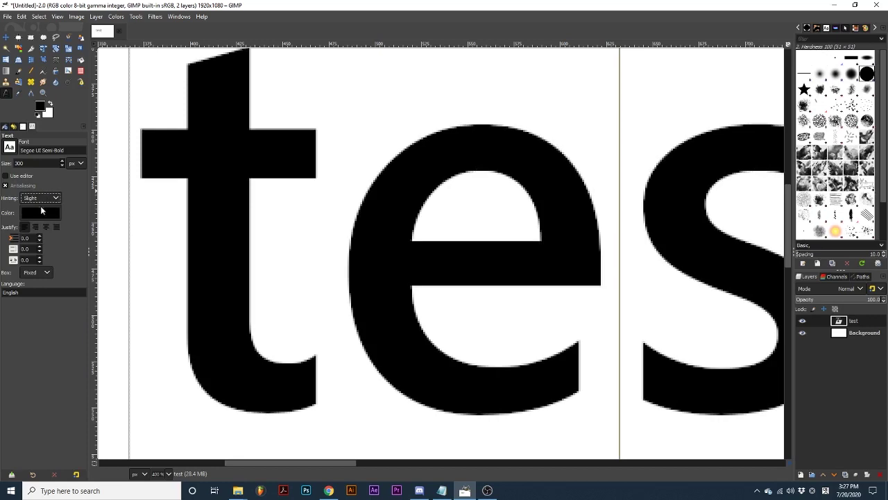
left_click(41, 200)
left_click(36, 233)
left_click(38, 198)
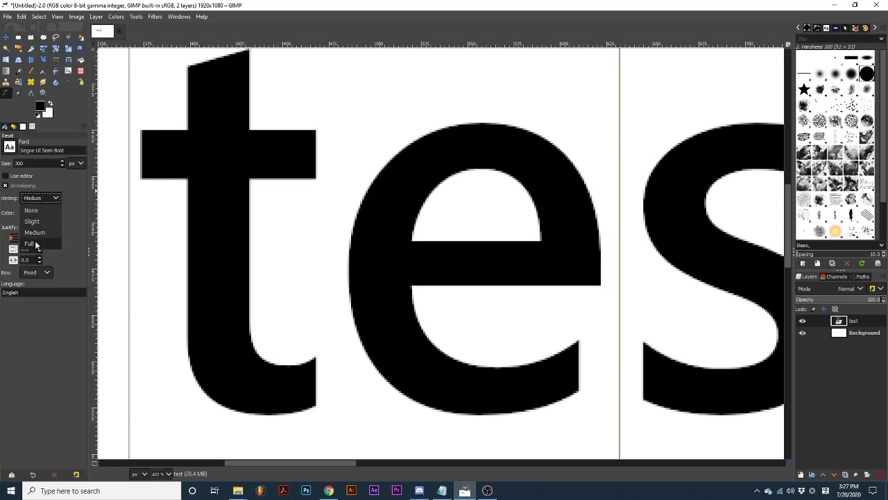
left_click(31, 243)
left_click(39, 199)
left_click(36, 231)
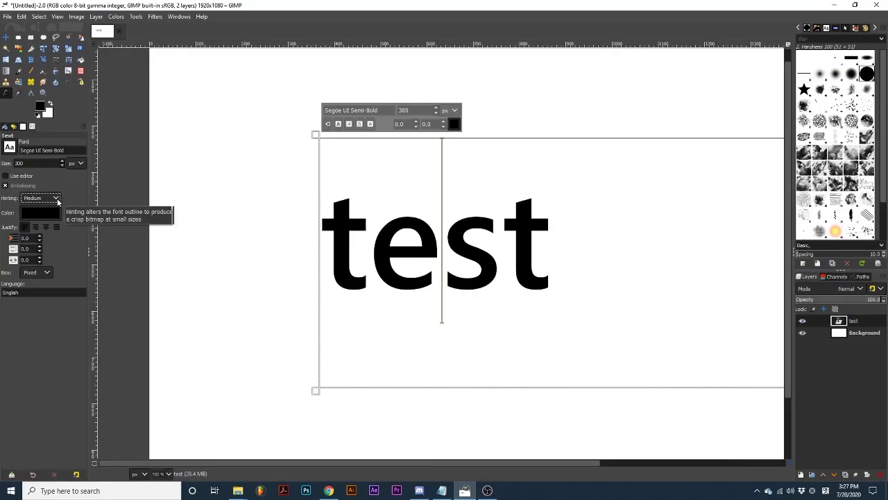
- Set the text colour to cyan from the recent colours and zoom to fit the image
left_click(49, 212)
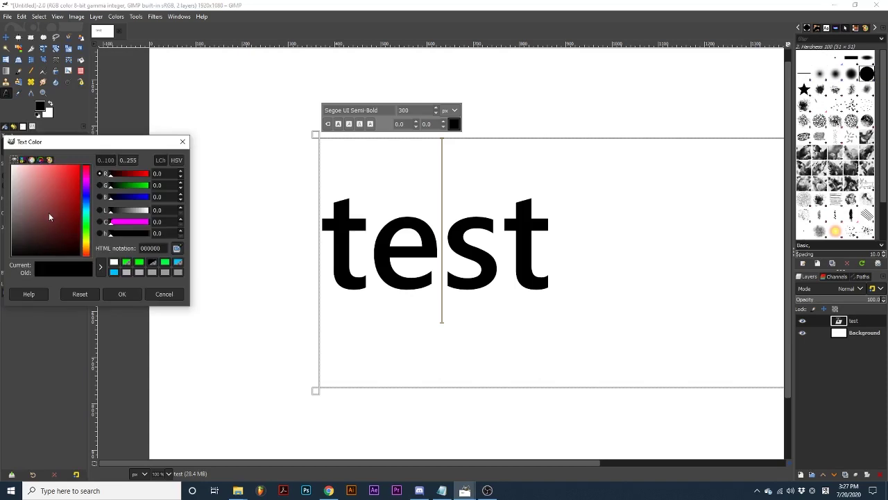
left_click(115, 272)
left_click(121, 294)
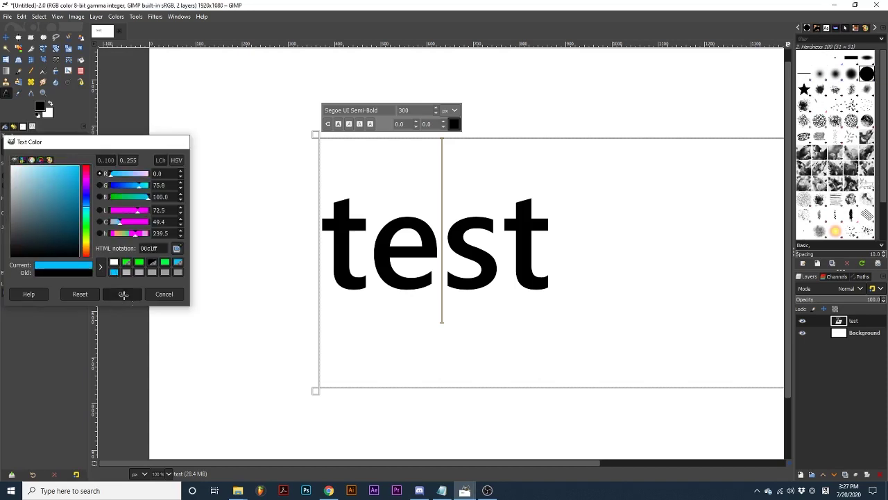
key("minus")
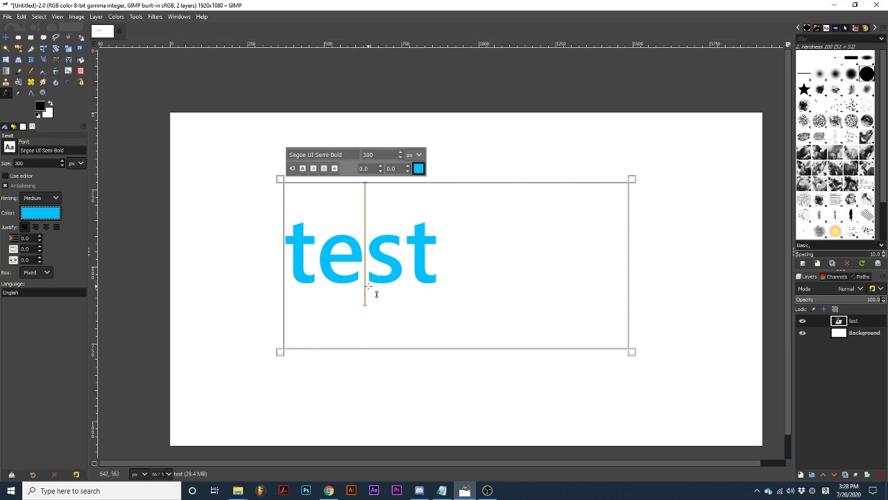
- Cycle justification through right, left and center to fill, then append 'adfas' so the text wraps
left_click(35, 229)
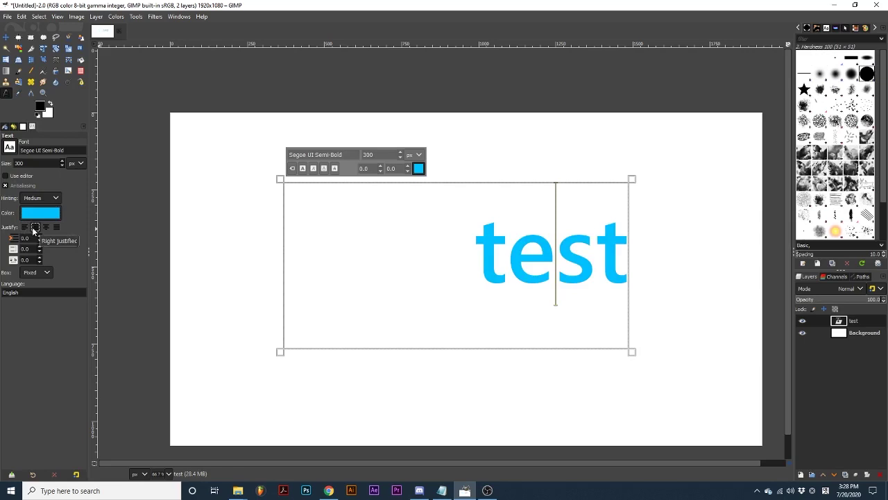
left_click(26, 228)
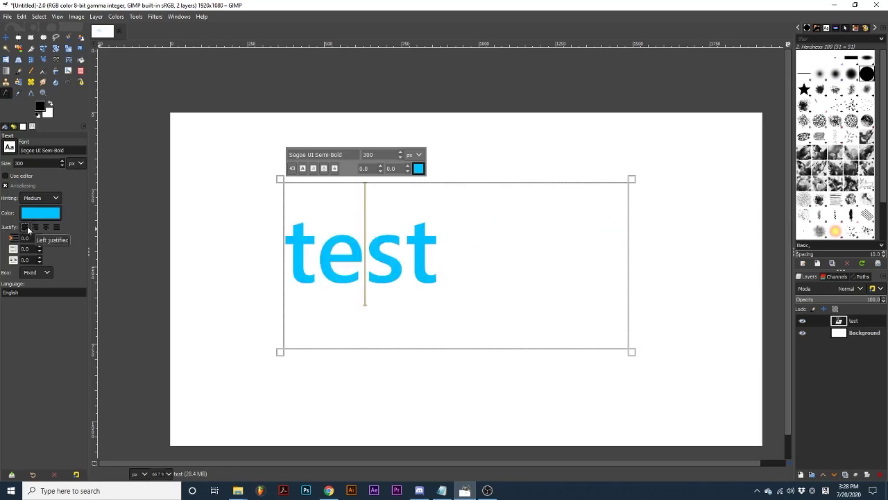
left_click(46, 228)
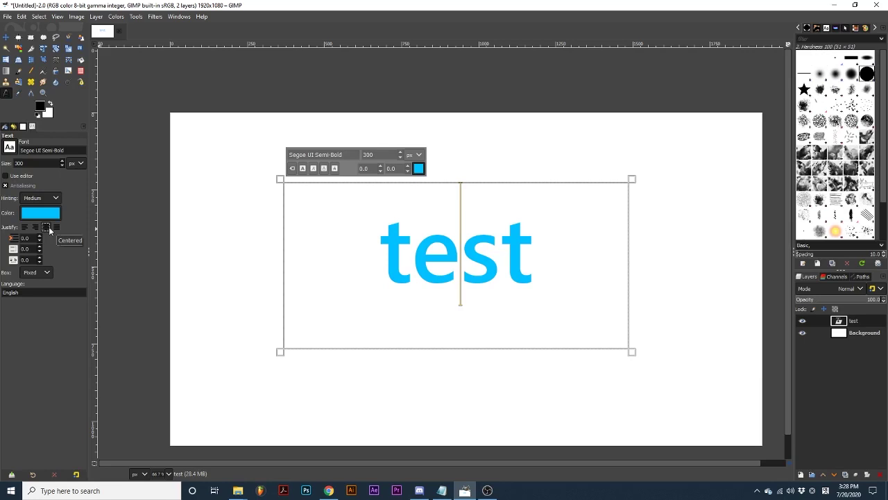
left_click(57, 226)
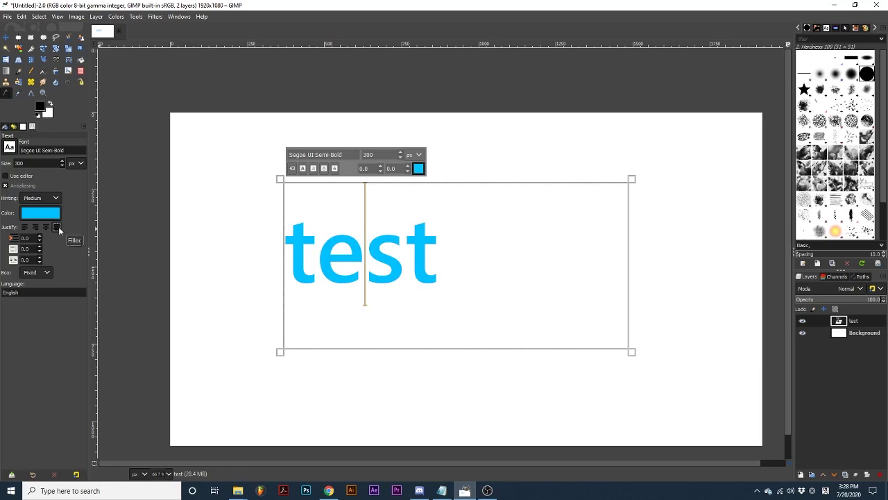
left_click(436, 240)
type("adfas")
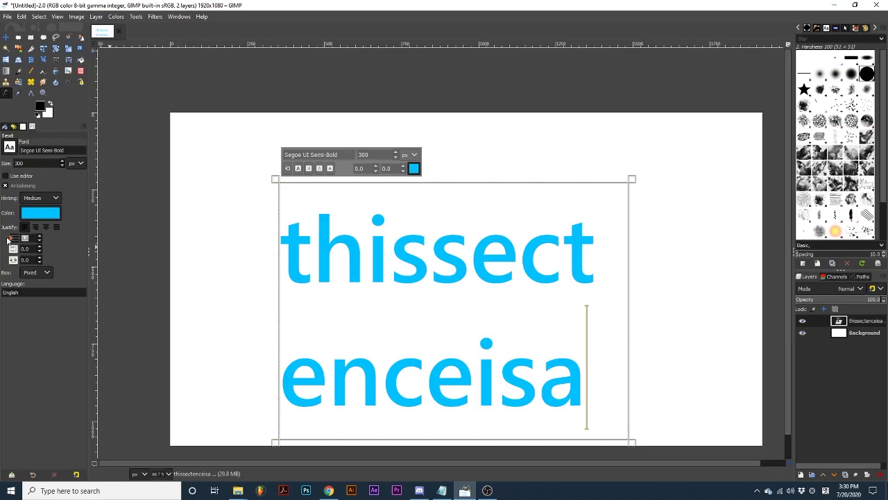
- Apply a 50 px first-line indent, then reset it to 0
type("50")
key("Return")
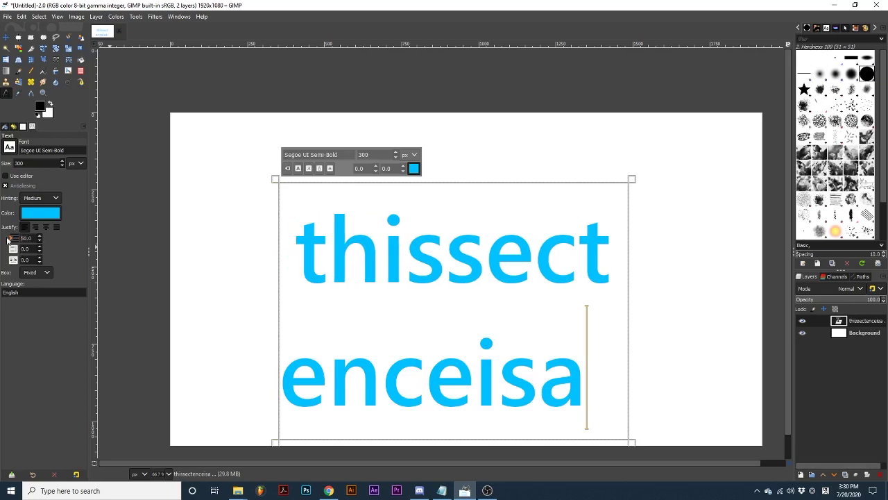
type("0")
key("Return")
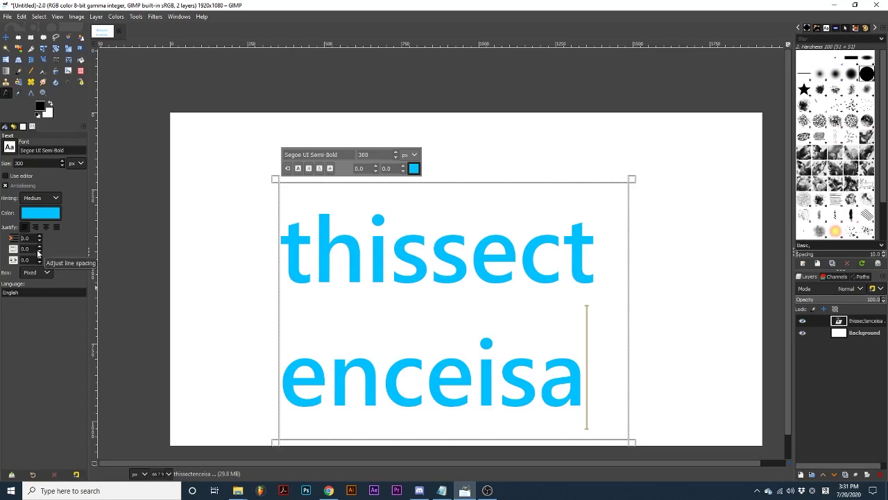
- Adjust the line and letter spacing values, returning both to 0.0
scroll(41, 248, "up", 20)
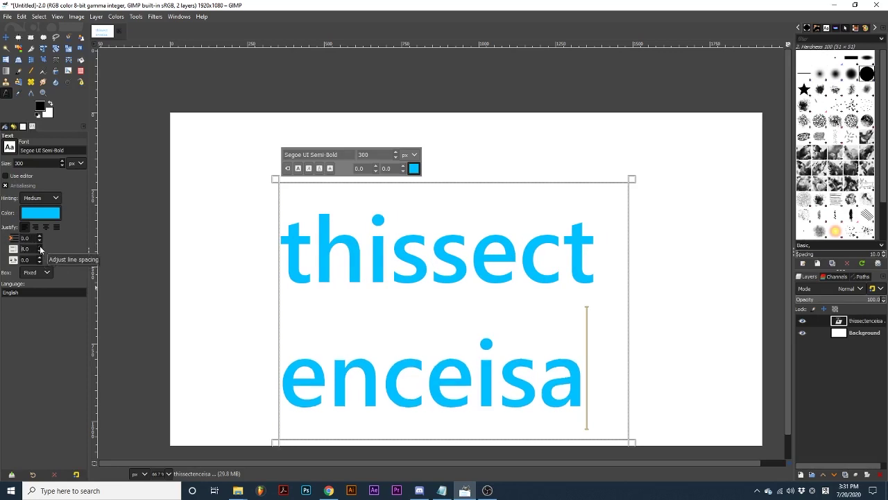
scroll(40, 248, "down", 20)
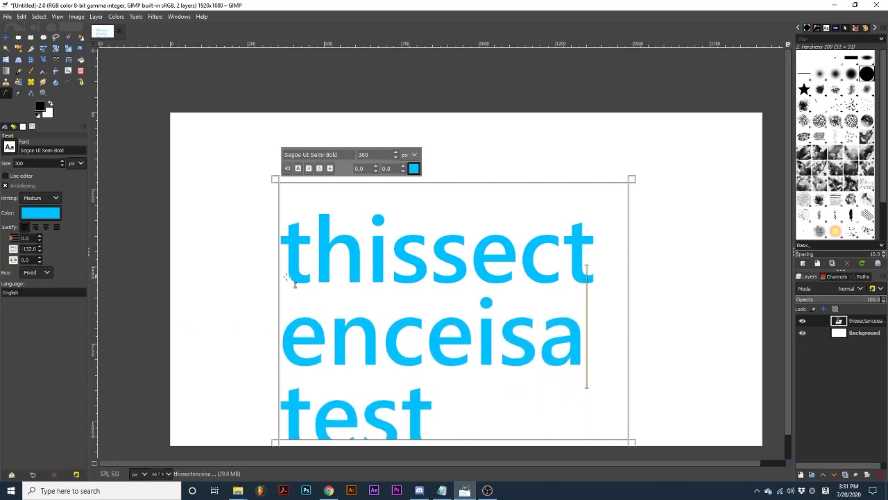
scroll(40, 259, "down", 20)
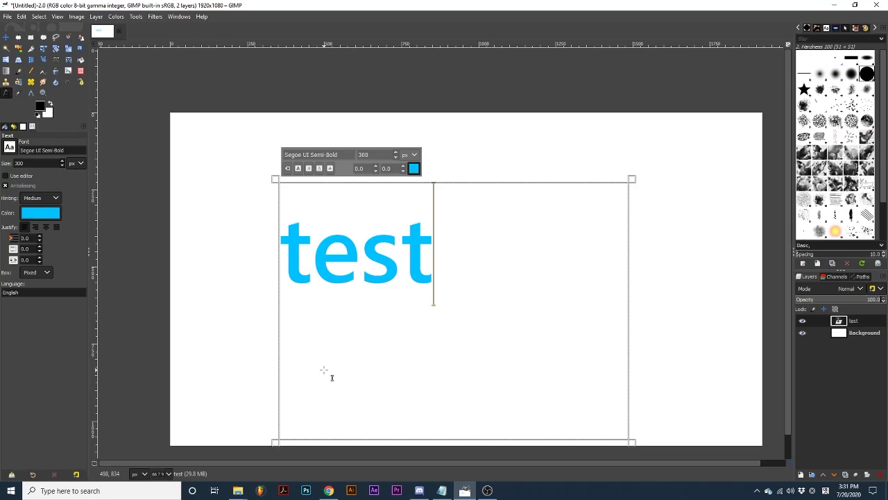
- Shorten the text box from the bottom and set Box mode to Dynamic
left_click_drag(408, 441, 418, 356)
left_click(37, 272)
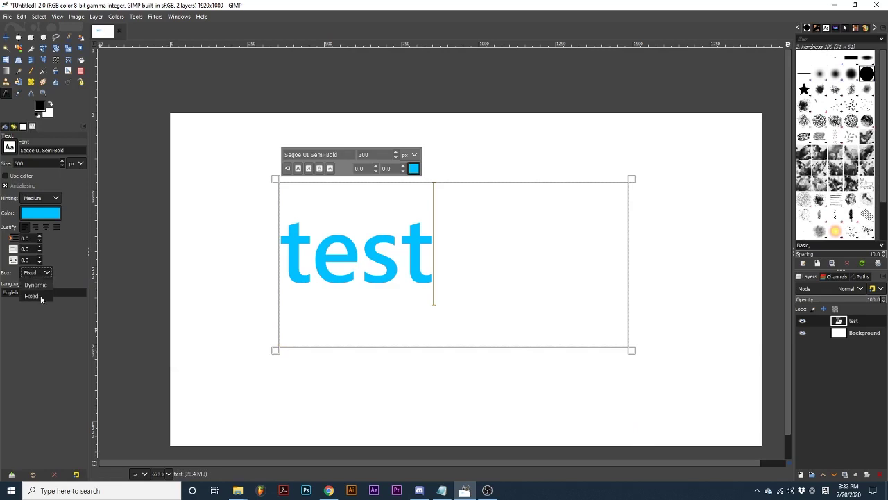
left_click(39, 286)
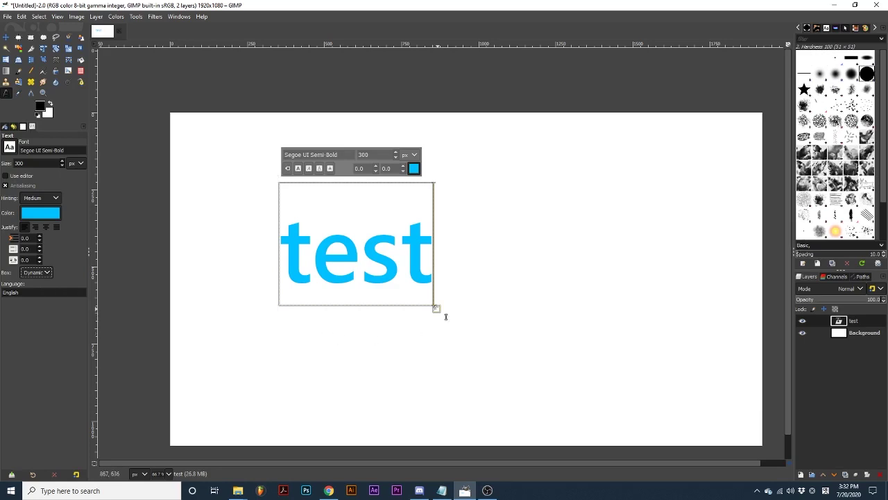
- Enlarge the box to a bigger fixed size, then switch it back to Dynamic
left_click_drag(437, 310, 585, 394)
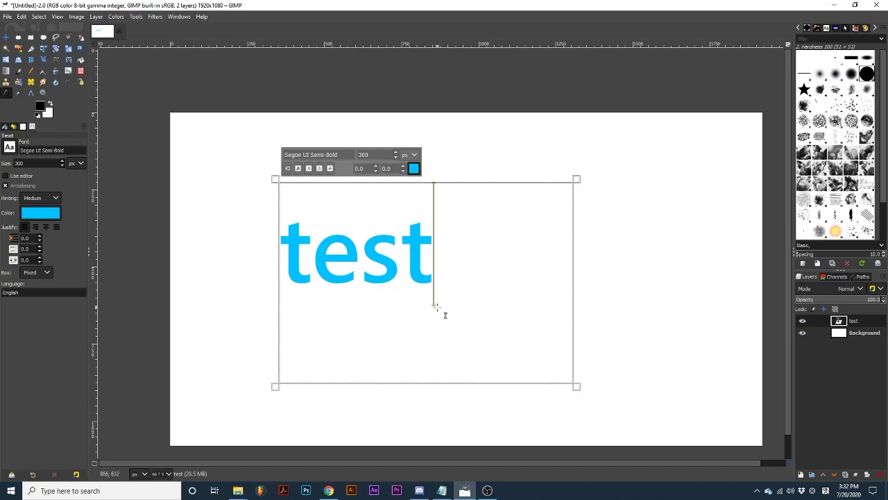
left_click(44, 272)
left_click(45, 285)
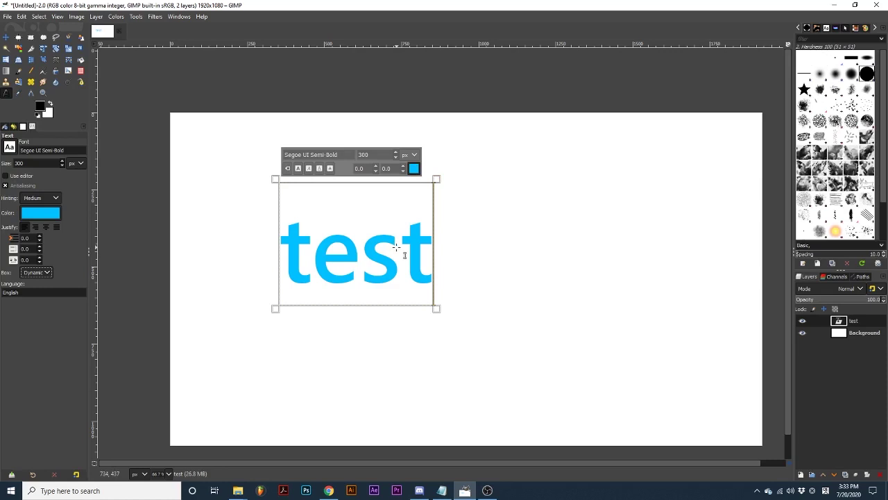
- Colour the final t of test bright green
left_click_drag(400, 247, 429, 250)
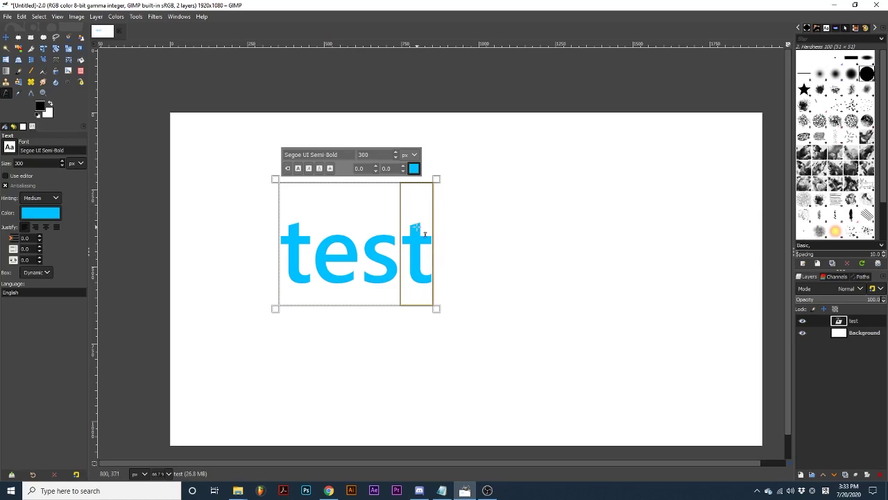
left_click(413, 169)
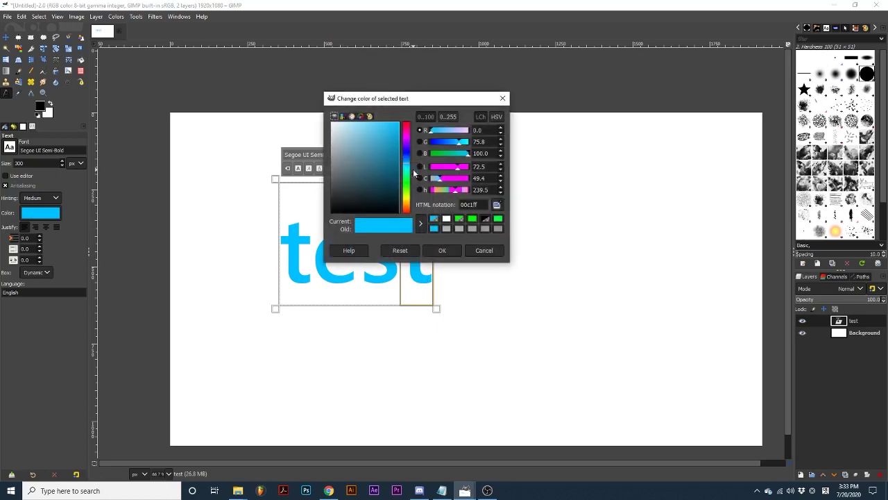
left_click(472, 220)
left_click(441, 249)
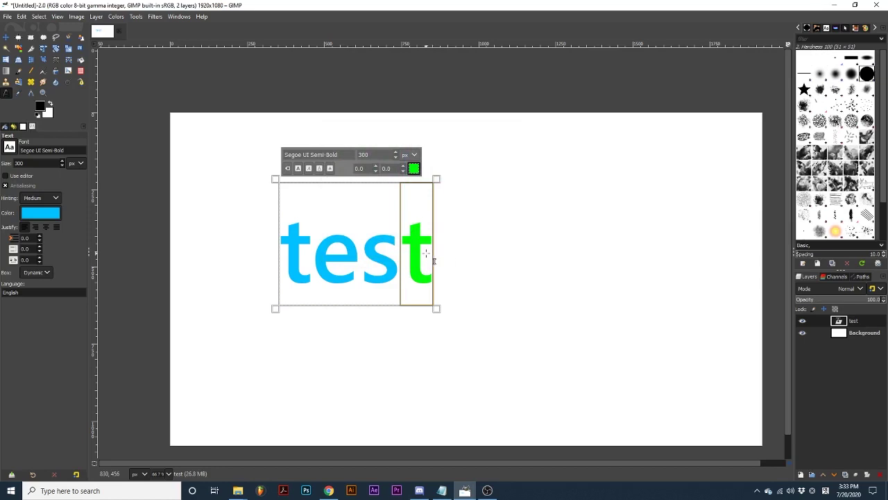
- Make the whole word test bold, italic, underlined and struck through
left_click_drag(280, 252, 422, 258)
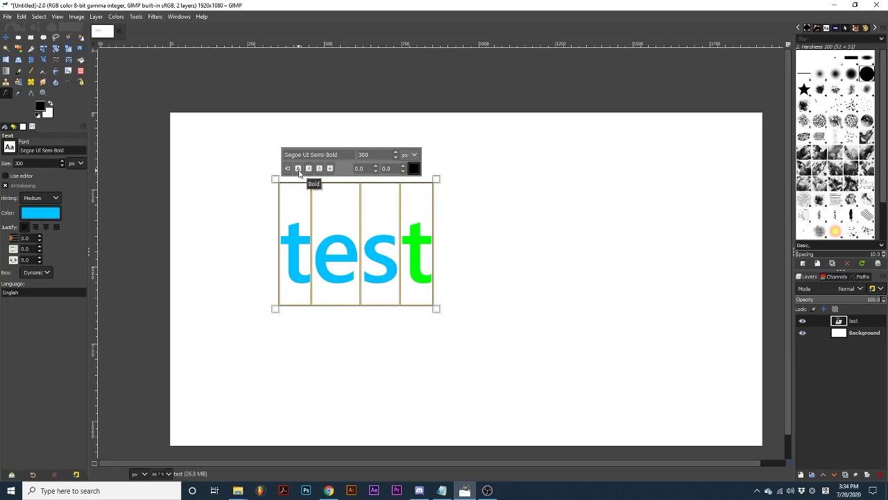
left_click(299, 170)
left_click(309, 170)
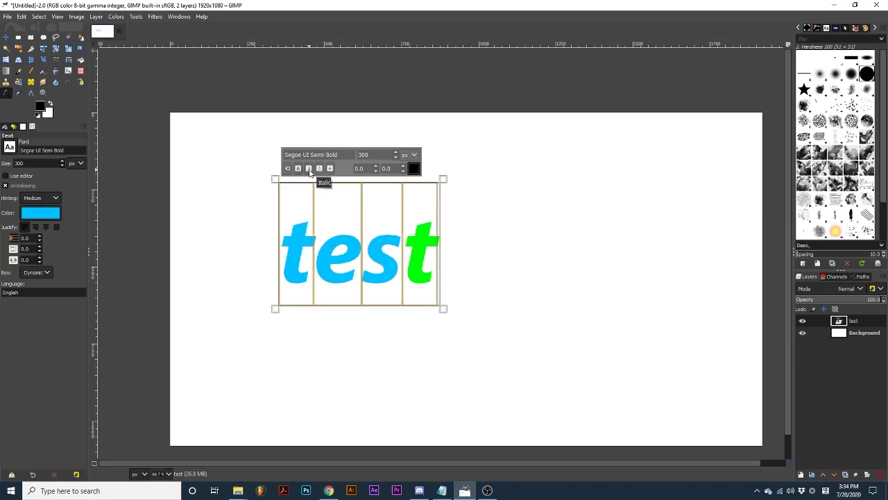
left_click(319, 169)
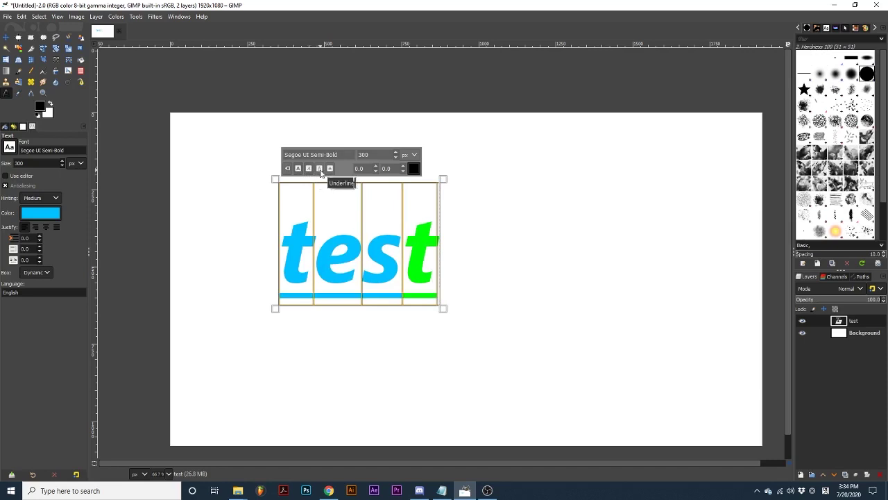
left_click(330, 169)
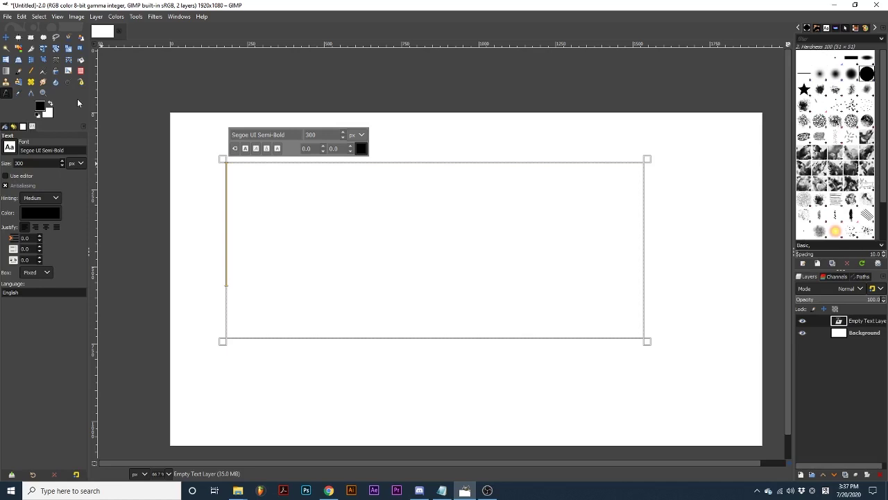
- Enable Use editor and enter 'wasd' in the GIMP Text Editor window
left_click(6, 176)
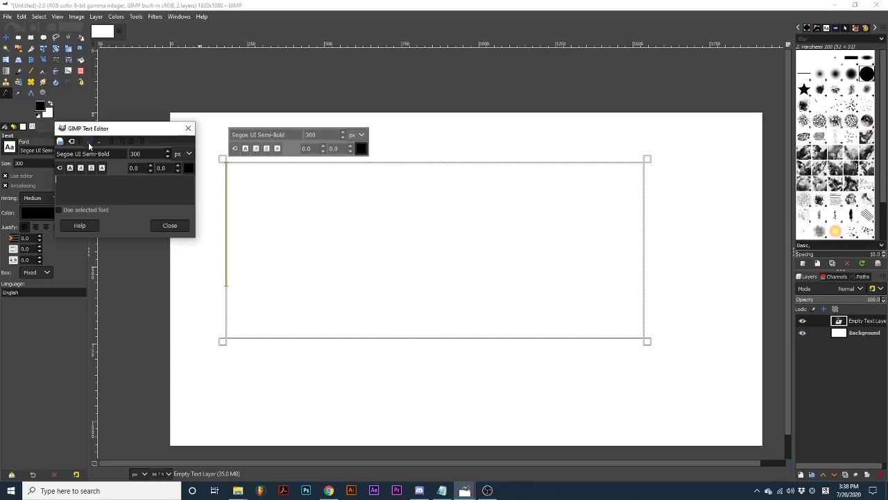
type("wasd")
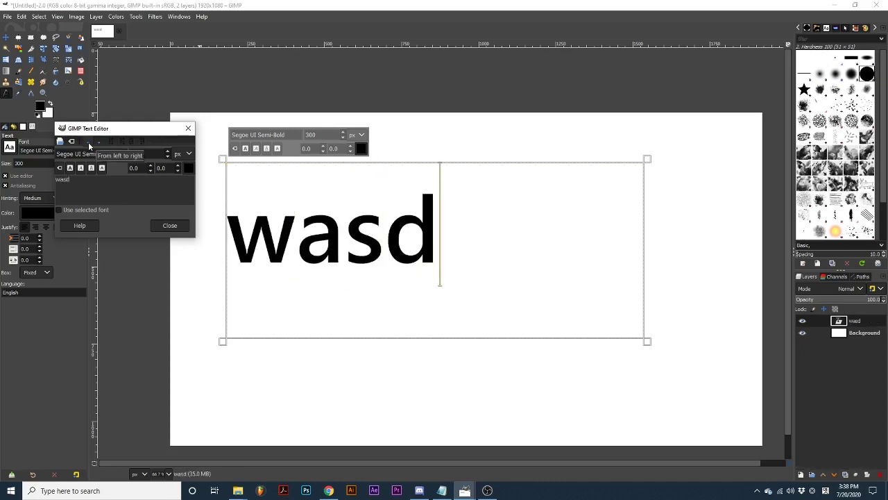
key("ctrl+z")
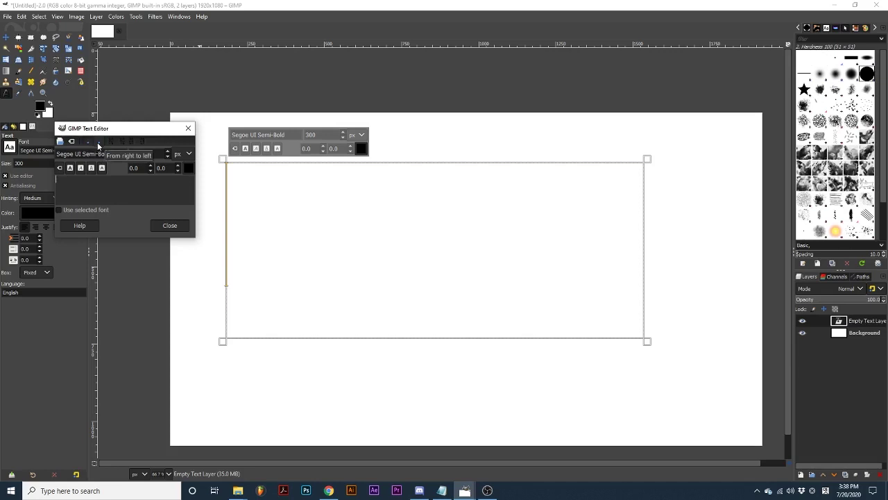
type("wasd")
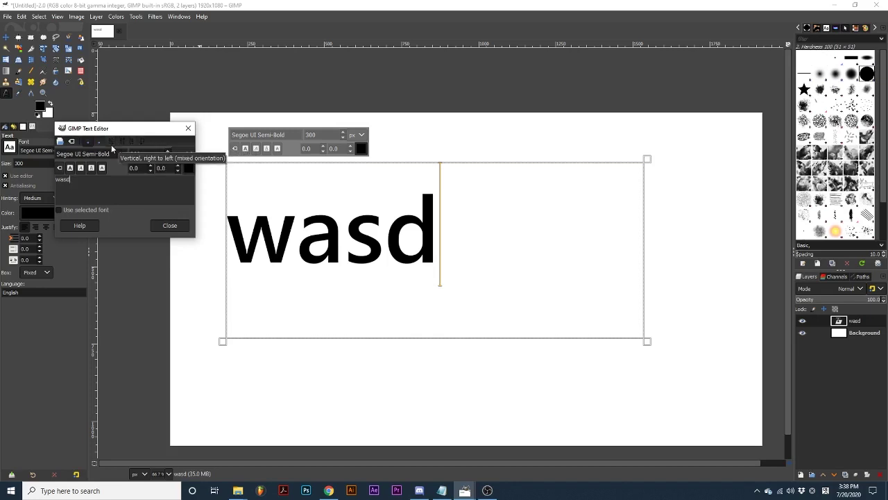
- Cycle wasd through the vertical right-to-left directions, ending vertical left-to-right with sideways letters
left_click(111, 144)
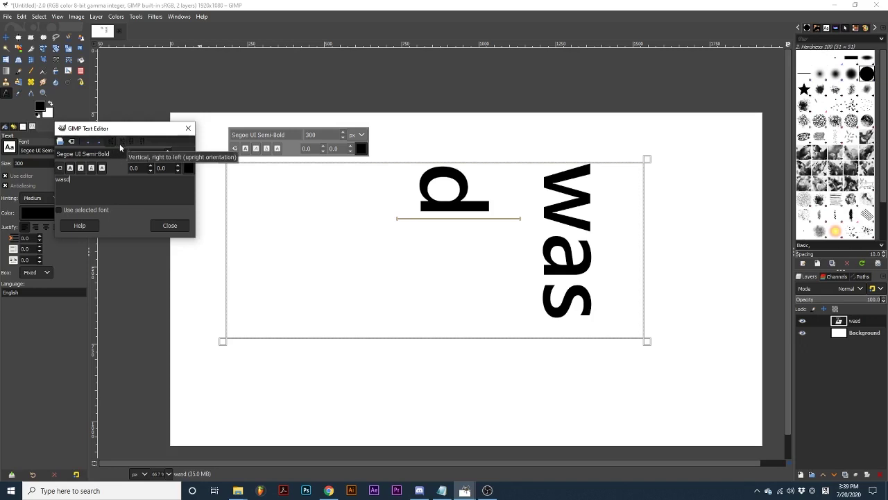
left_click(119, 146)
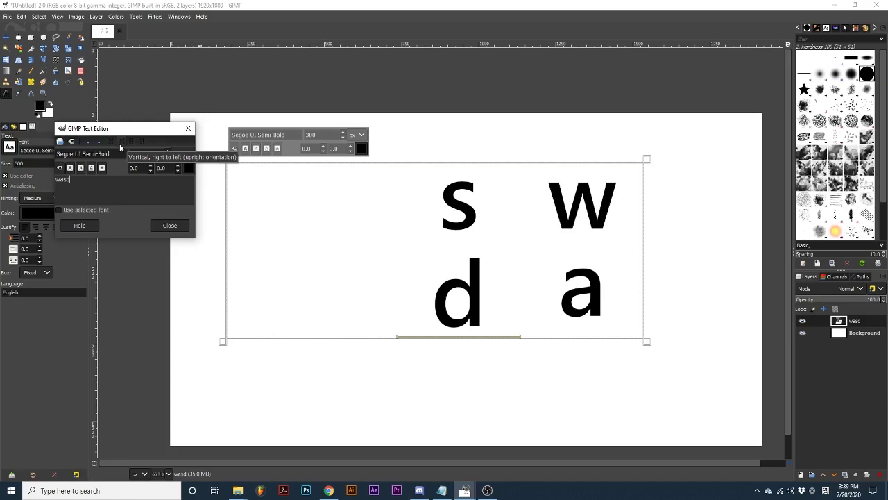
left_click(113, 141)
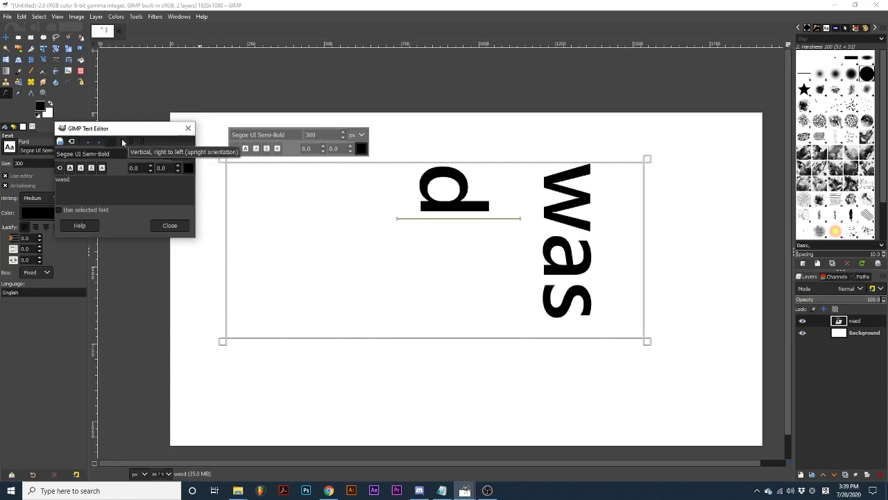
left_click(129, 142)
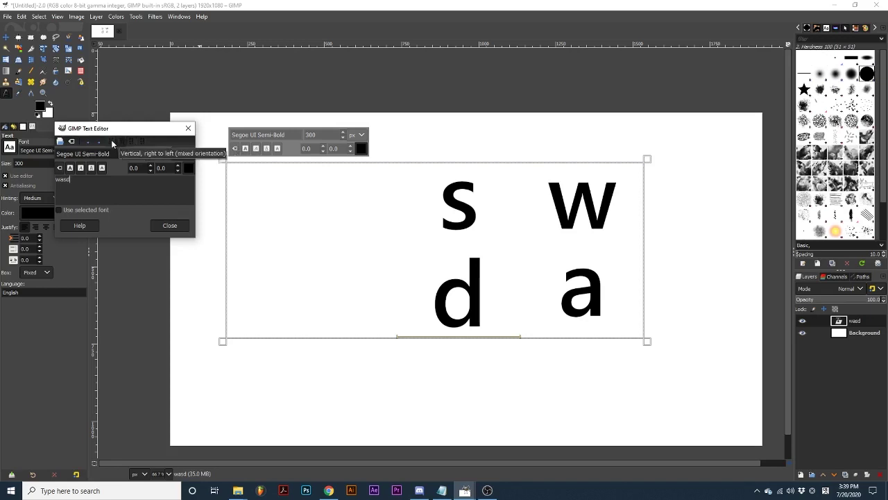
left_click(122, 142)
left_click(121, 143)
left_click(130, 142)
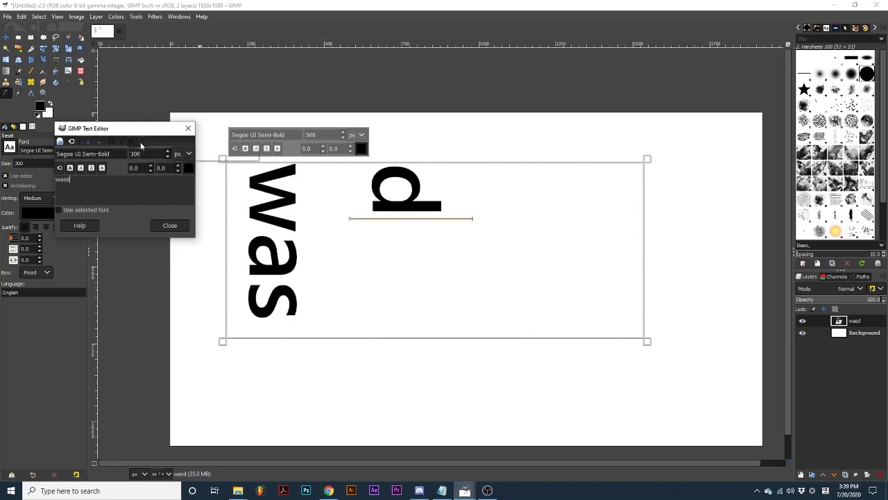